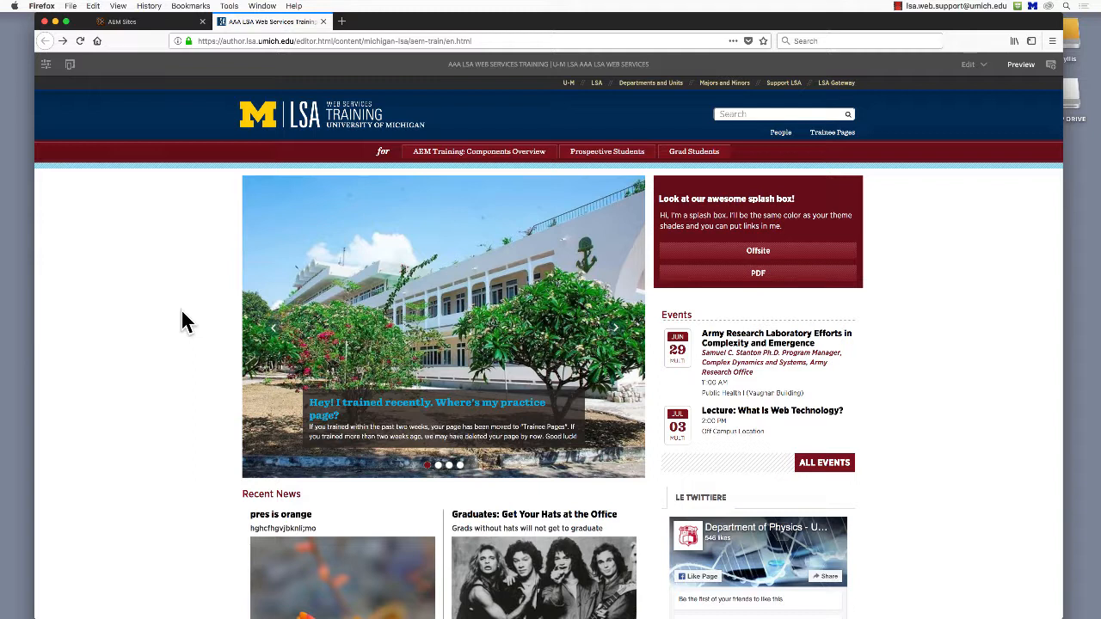
Step: Add a third, empty menu item to the home page's Functional Menu properties
{"action": "left_click", "coordinate": [47, 66]}
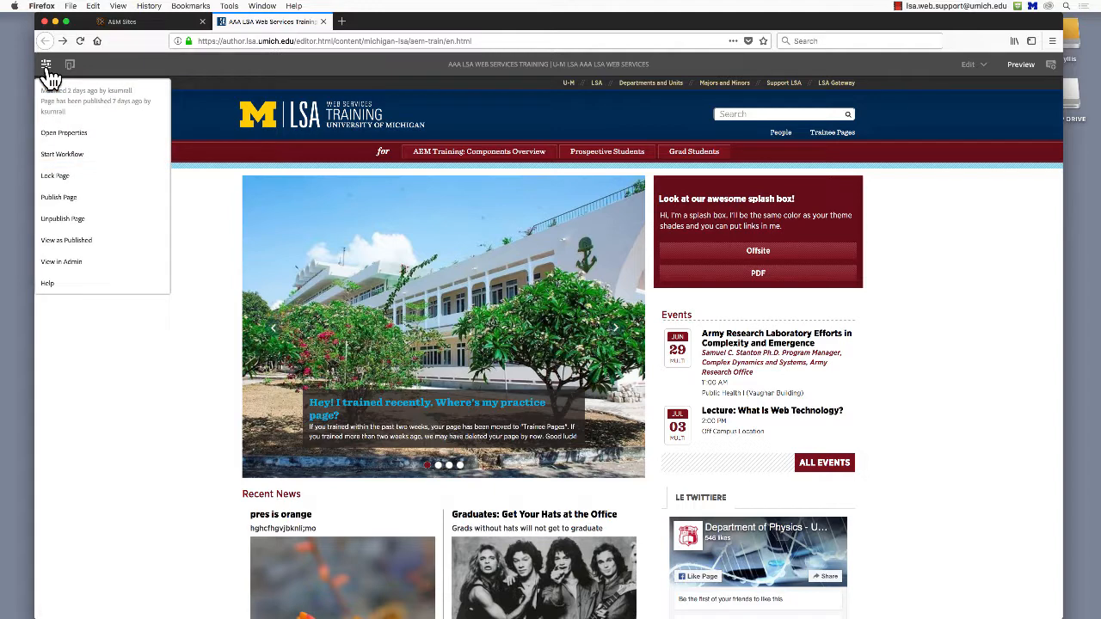
{"action": "left_click", "coordinate": [53, 135]}
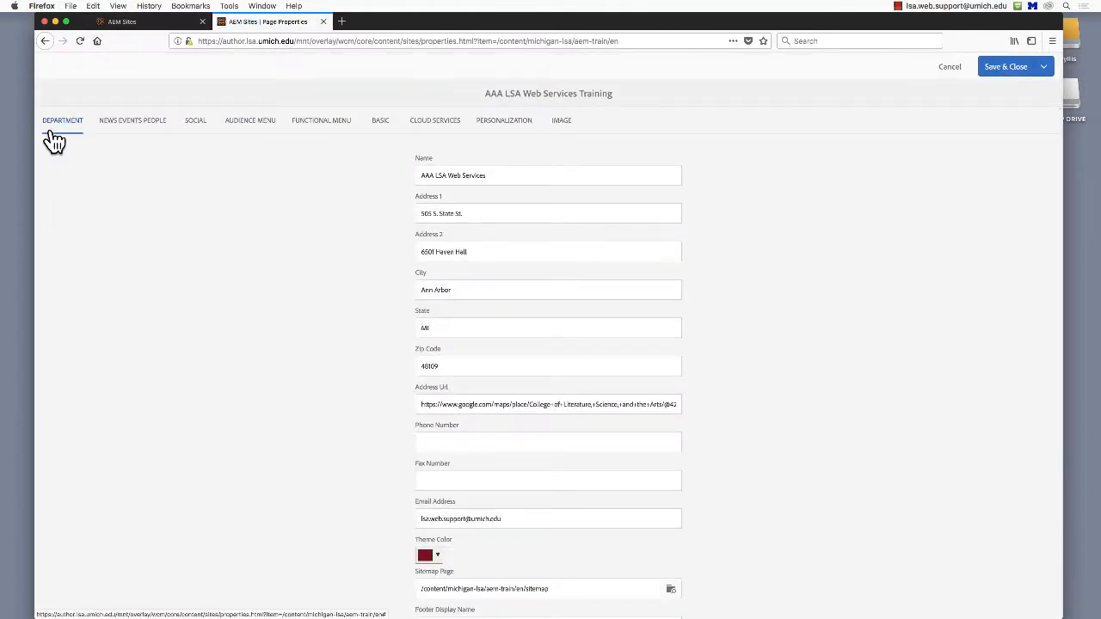
{"action": "left_click", "coordinate": [319, 126]}
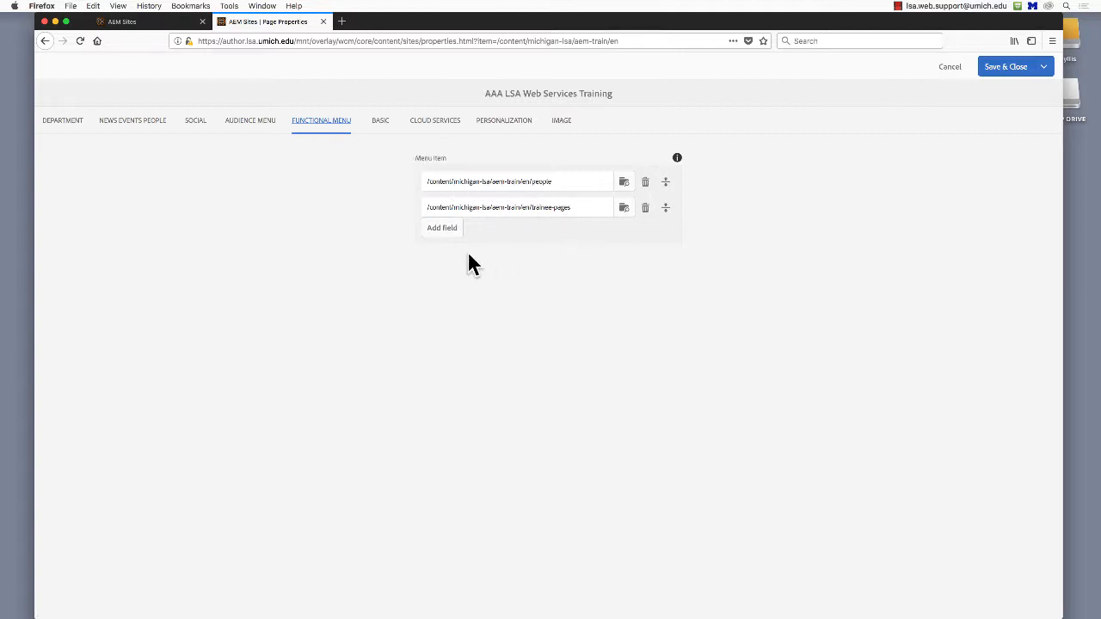
{"action": "left_click", "coordinate": [442, 233]}
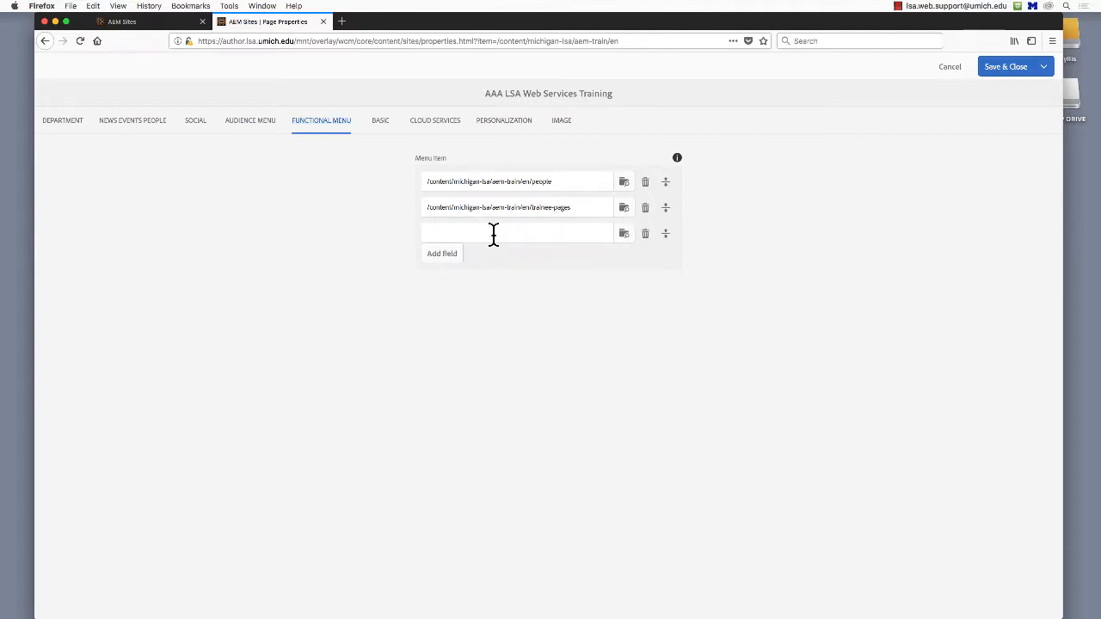
Step: Point the new menu item to New Page for Video under AAA LSA Web Services Training
{"action": "left_click", "coordinate": [624, 234]}
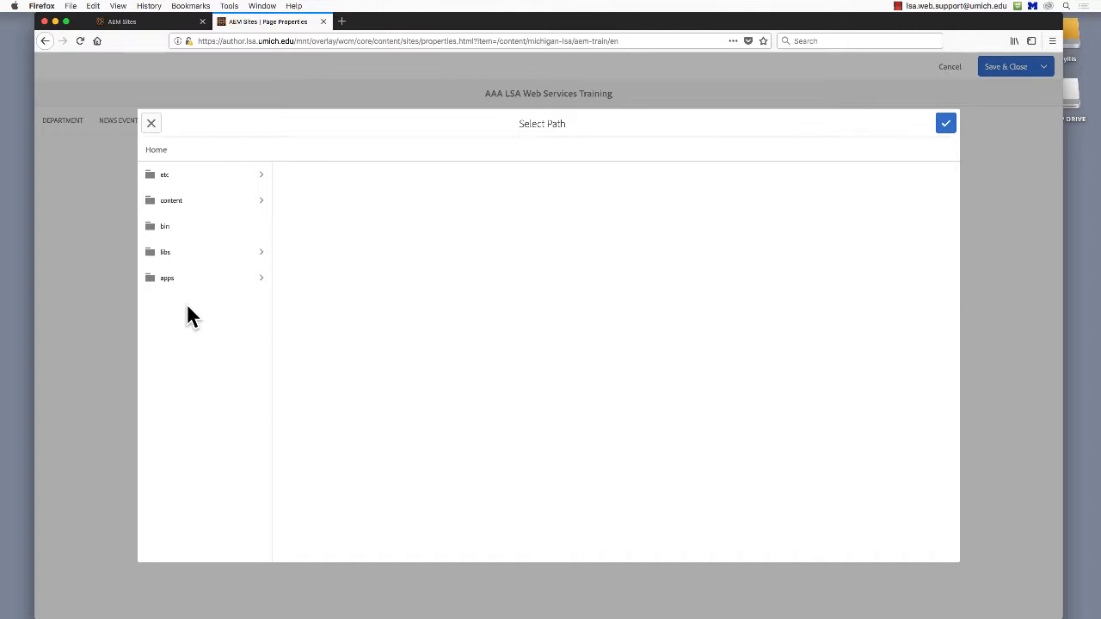
{"action": "left_click", "coordinate": [189, 200]}
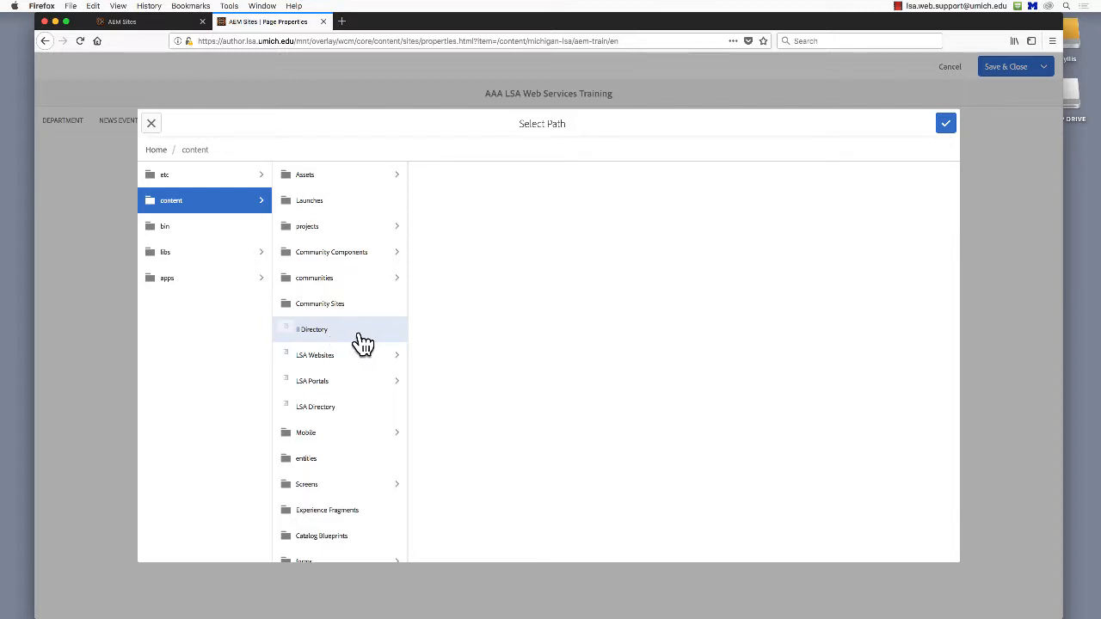
{"action": "left_click", "coordinate": [389, 361]}
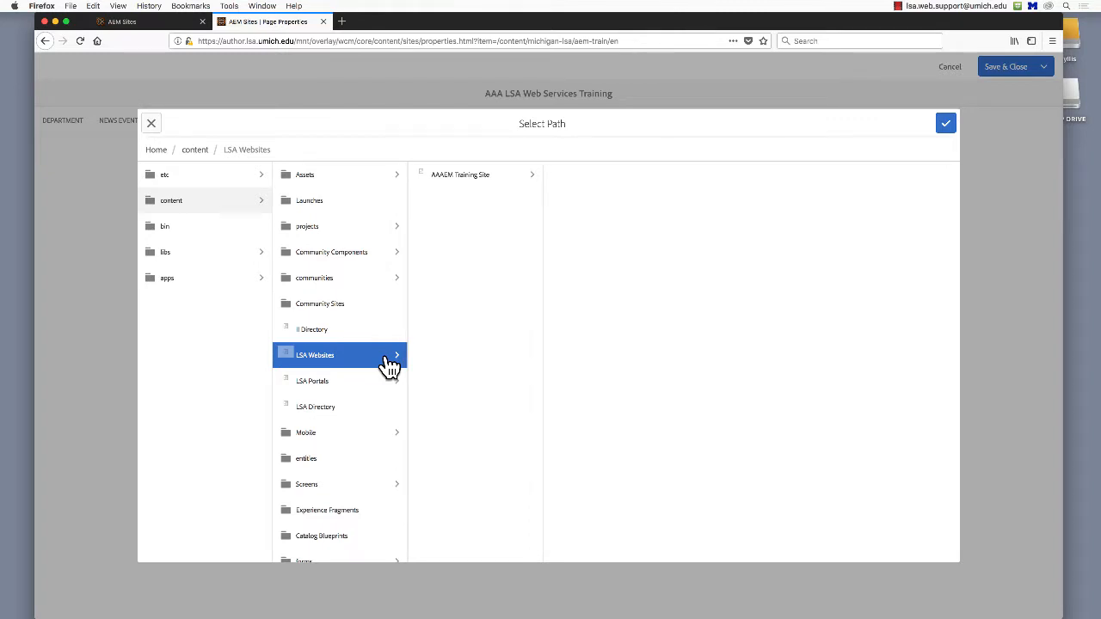
{"action": "left_click", "coordinate": [532, 183]}
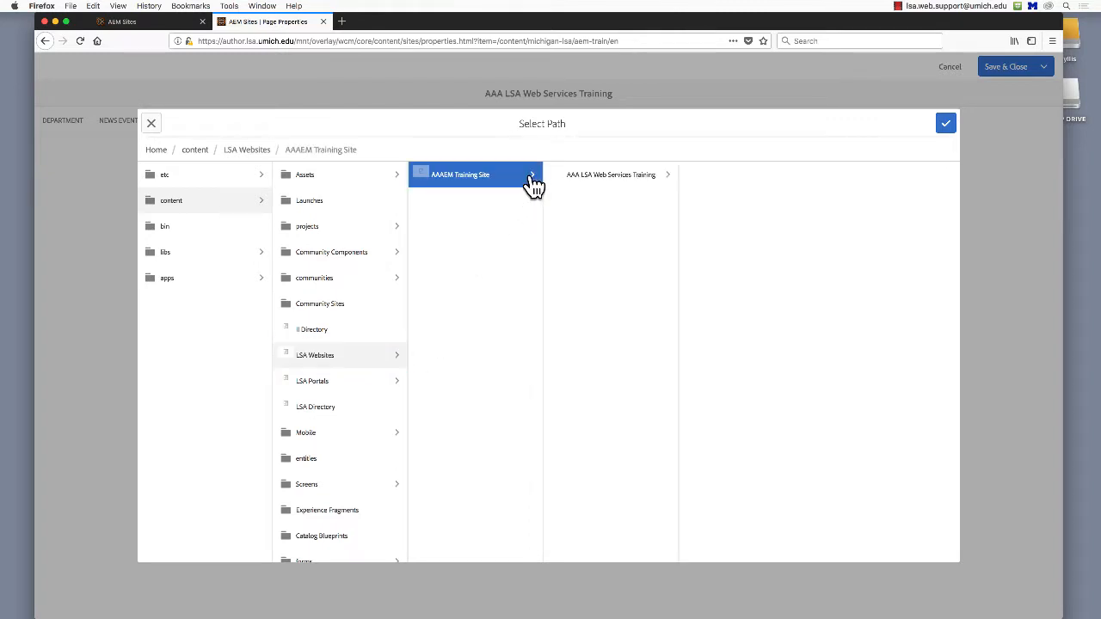
{"action": "left_click", "coordinate": [659, 190]}
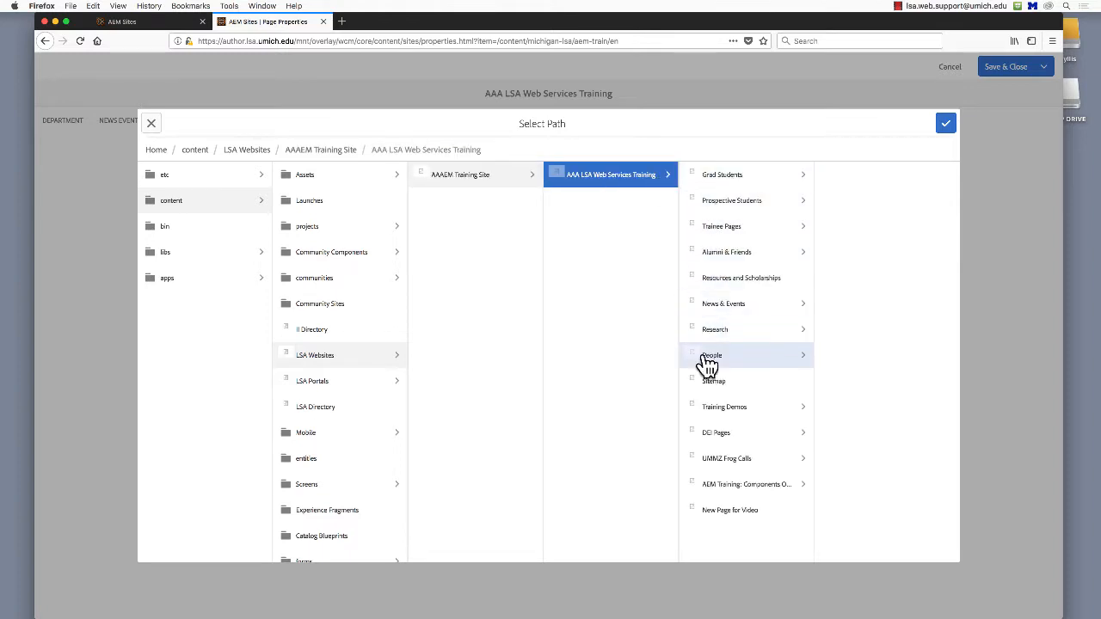
{"action": "left_click", "coordinate": [714, 521]}
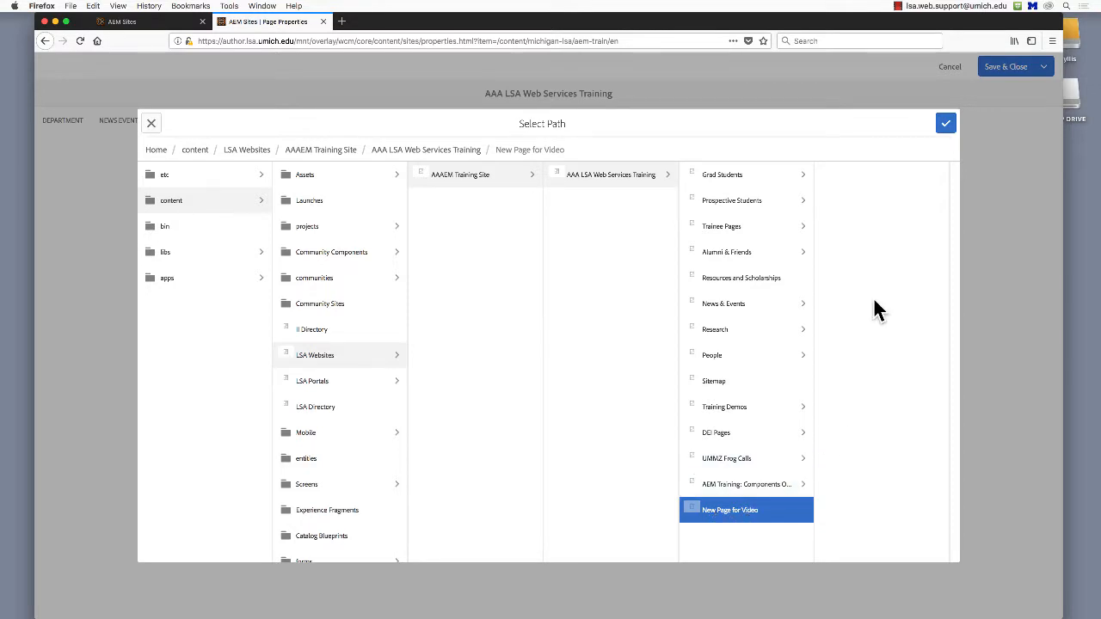
Step: Confirm the path and move New Page for Video above Trainee Pages and People
{"action": "left_click", "coordinate": [946, 123]}
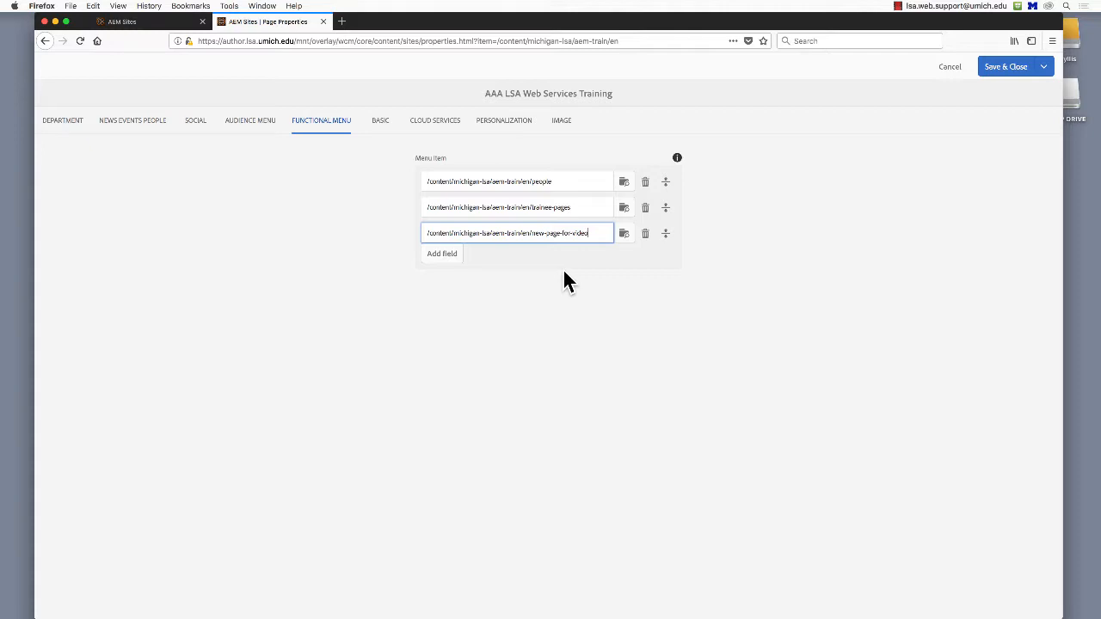
{"action": "left_click_drag", "start_coordinate": [665, 233], "coordinate": [668, 184]}
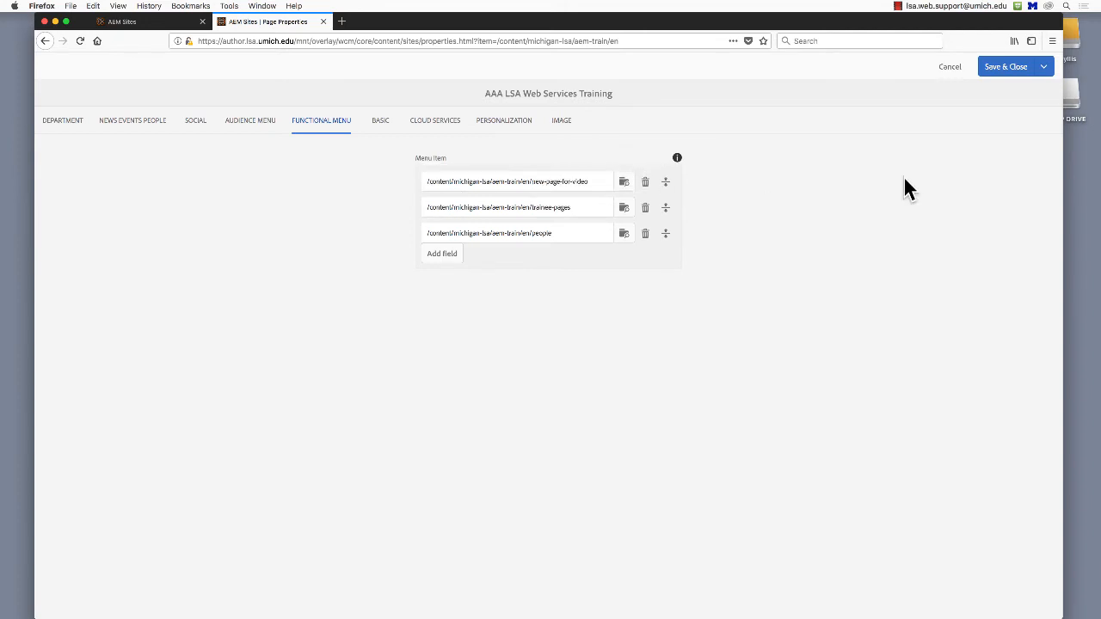
Step: Save the properties and follow the New Page for Video top-menu link to that page
{"action": "left_click", "coordinate": [1005, 74]}
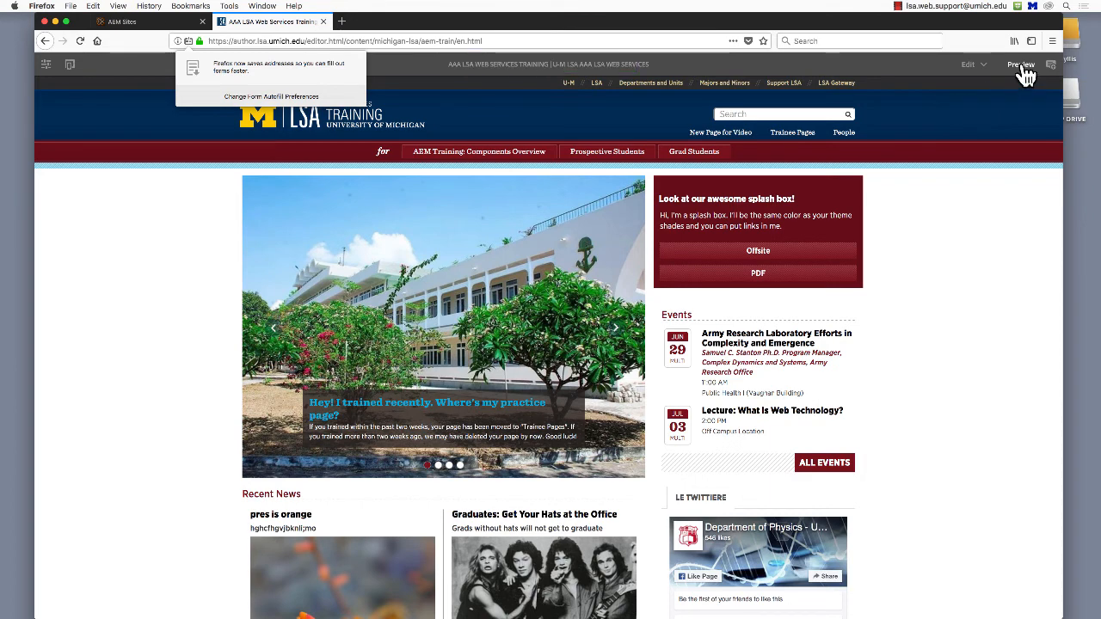
{"action": "left_click", "coordinate": [738, 138]}
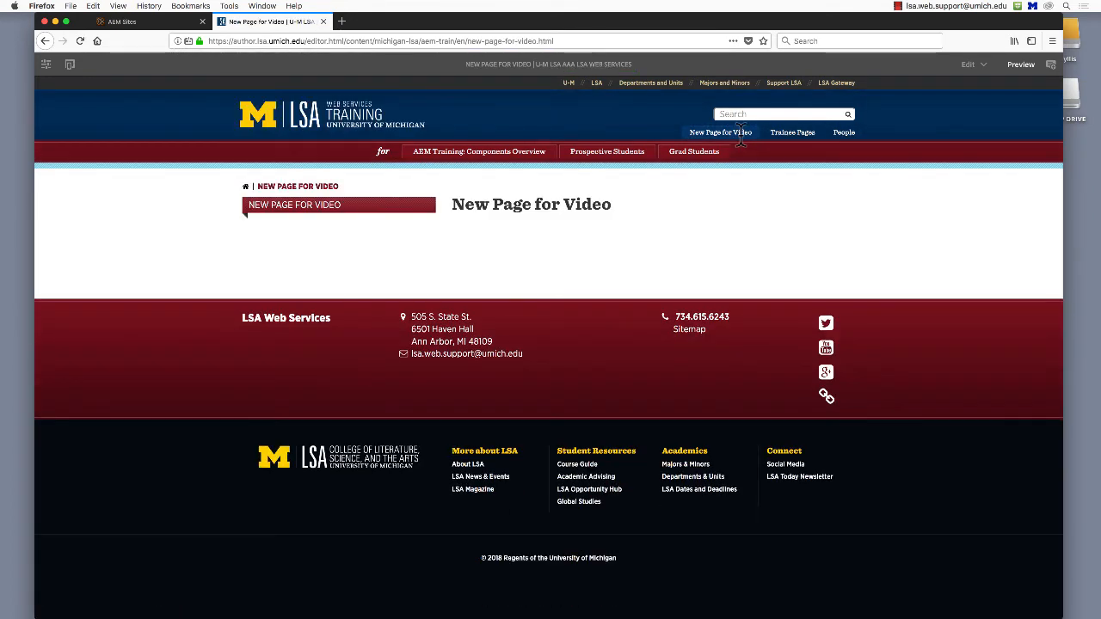